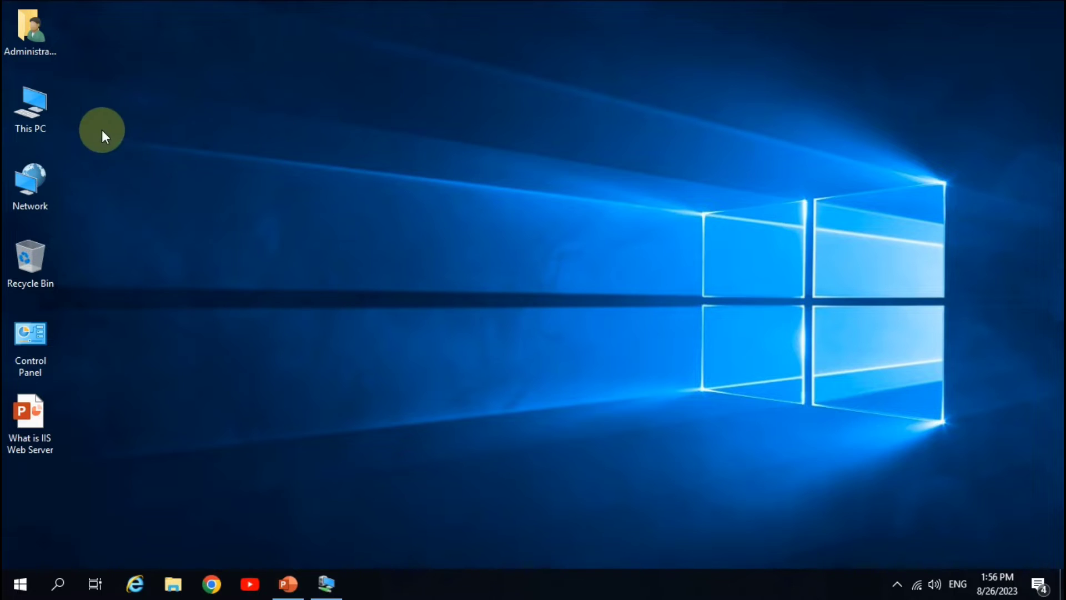
View the computer's basic system information, including its Windows edition, and close the window.
right_click(31, 108)
click(101, 298)
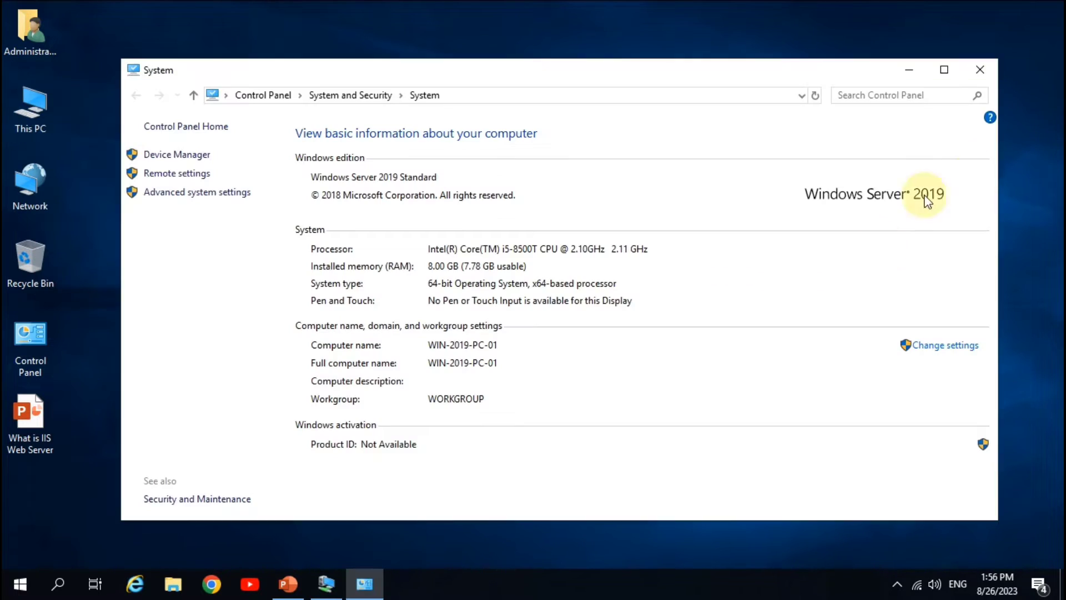
click(979, 70)
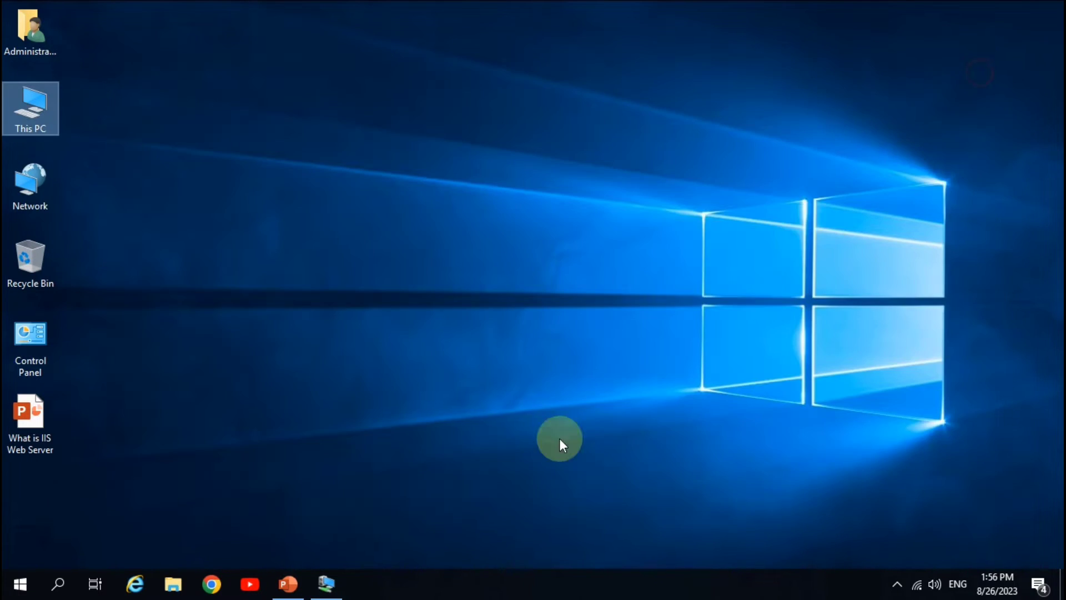
Look at the Server-2022 virtual machine, close its Server Manager, and return to the host desktop.
click(326, 585)
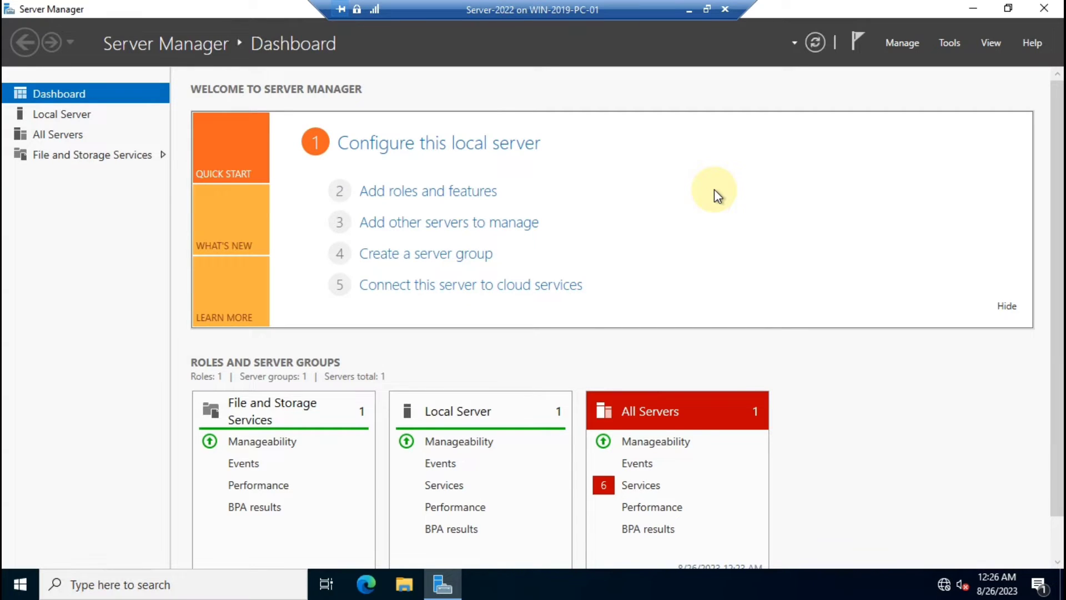
click(1044, 7)
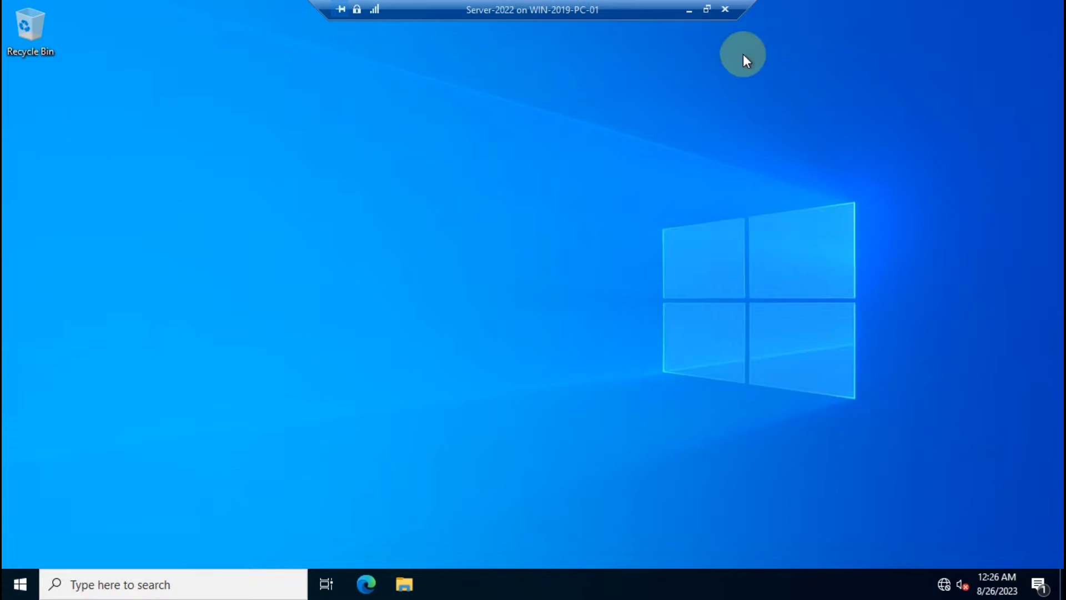
click(689, 10)
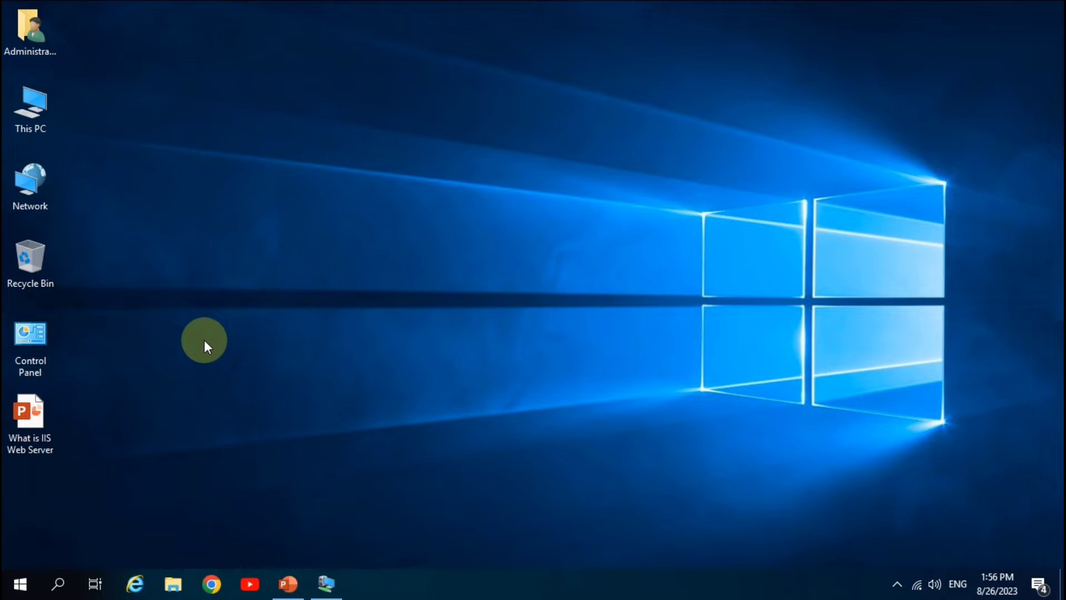
Open Server Manager on the host and start the Add Roles and Features Wizard.
click(21, 593)
click(302, 144)
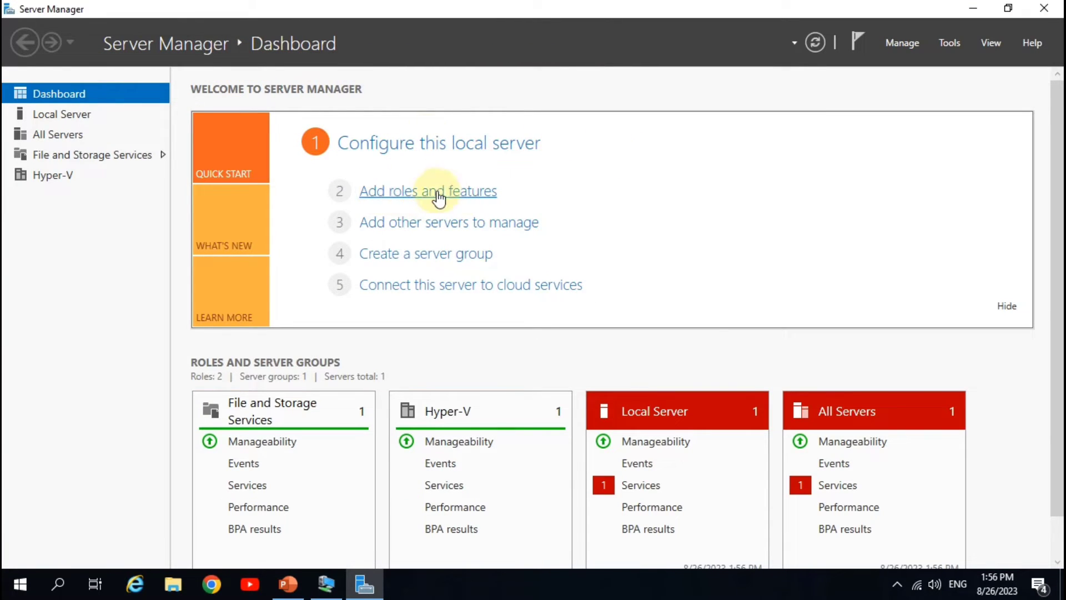
click(468, 194)
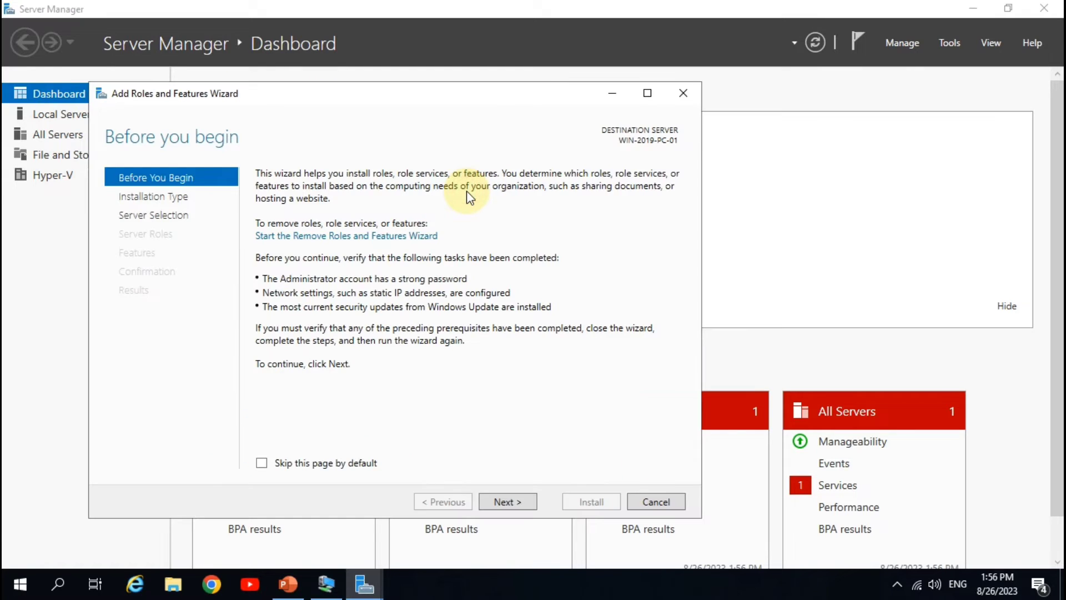
drag(399, 102, 504, 66)
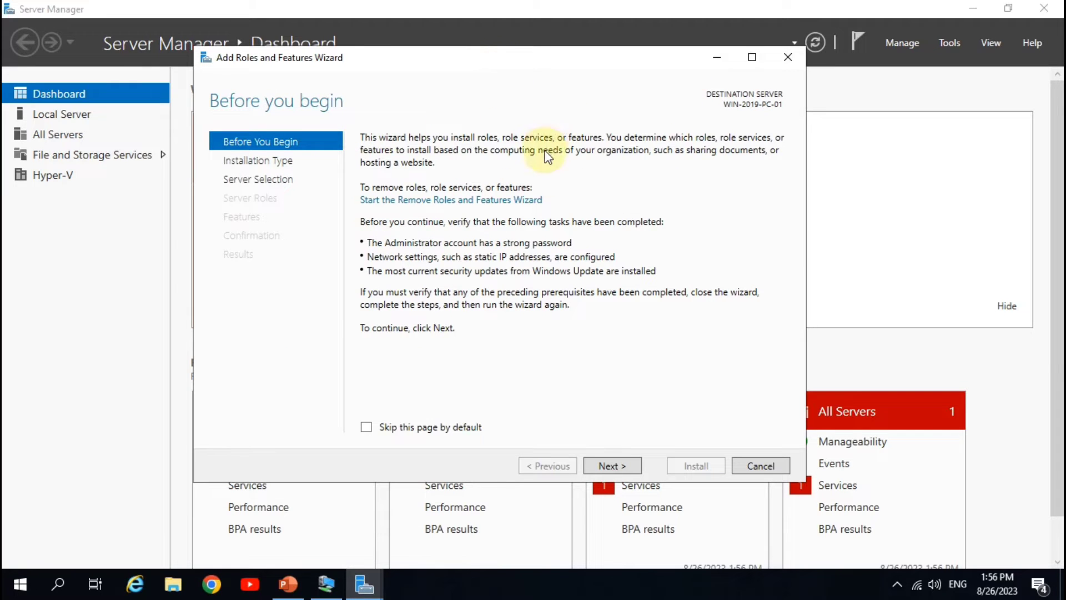
Accept role-based or feature-based installation and WIN-2019-PC-01 as the destination server.
click(625, 469)
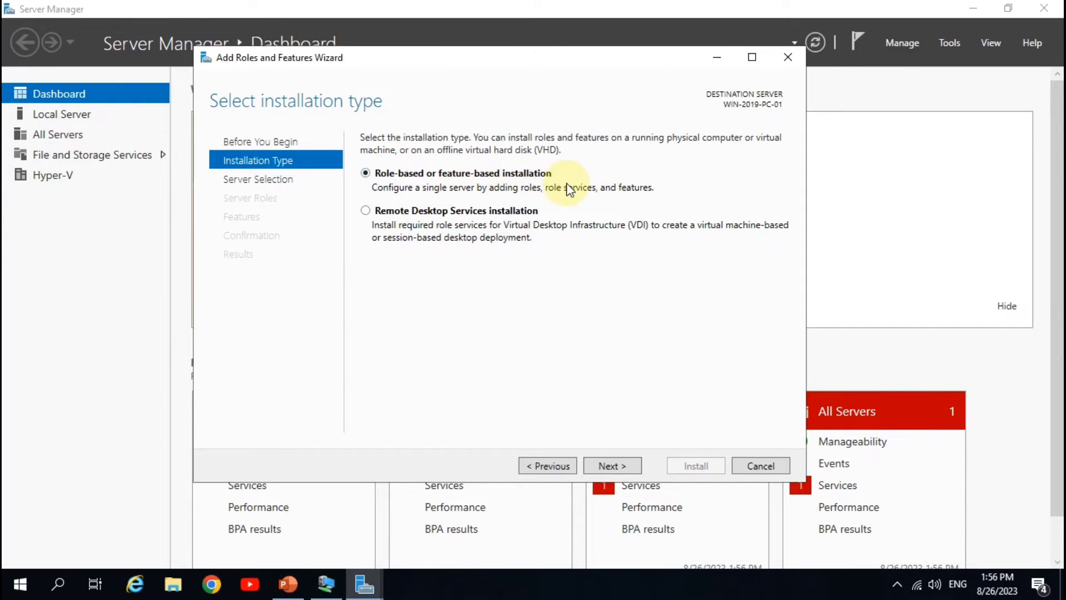
click(610, 465)
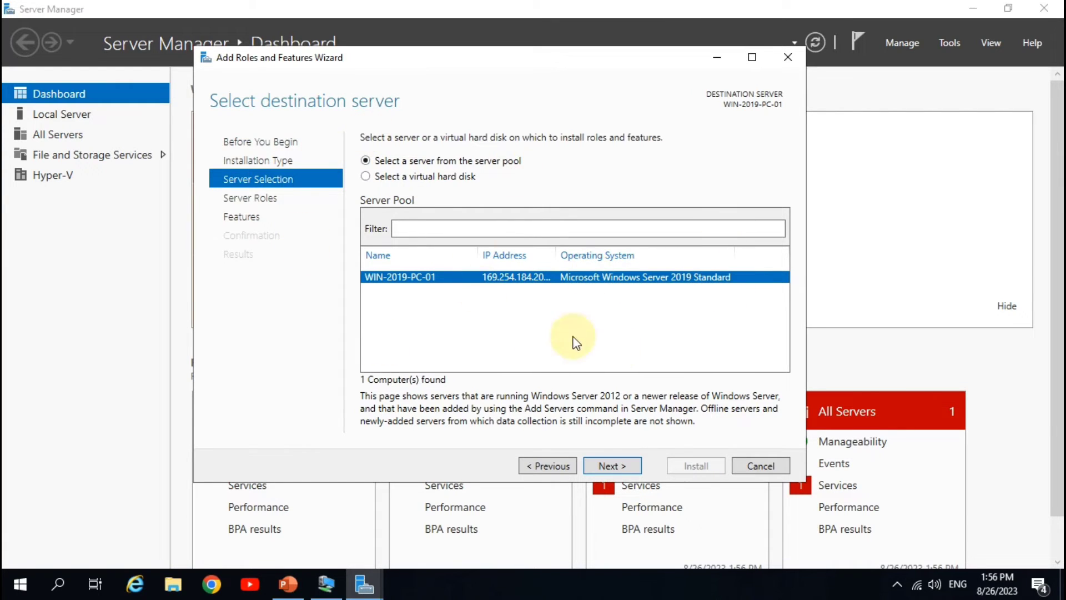
click(625, 468)
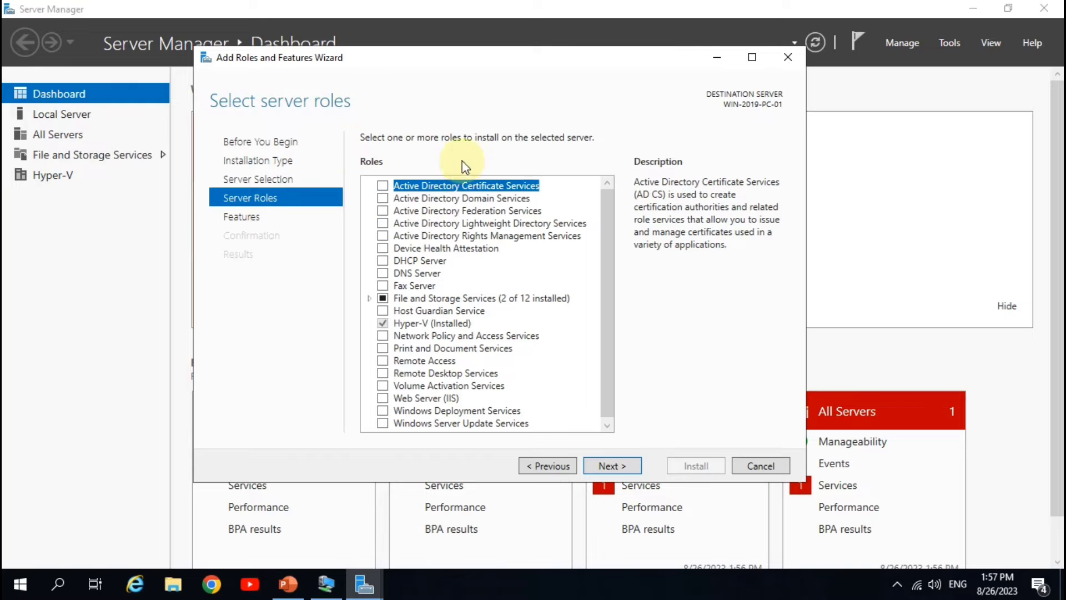
Select the Web Server (IIS) role and add its required features, including the management tools.
click(447, 396)
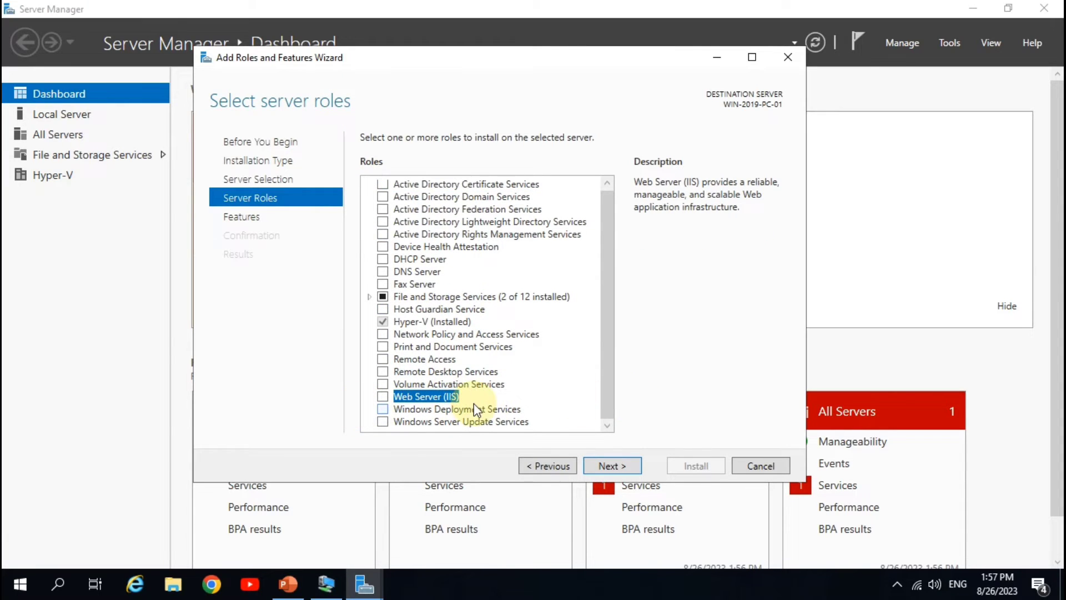
click(385, 397)
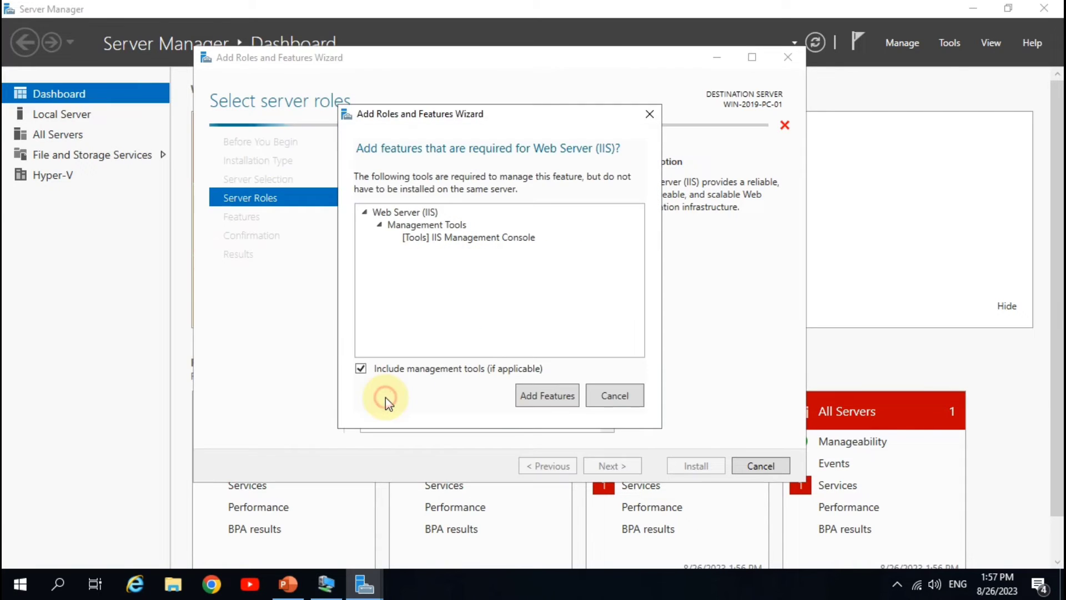
click(544, 395)
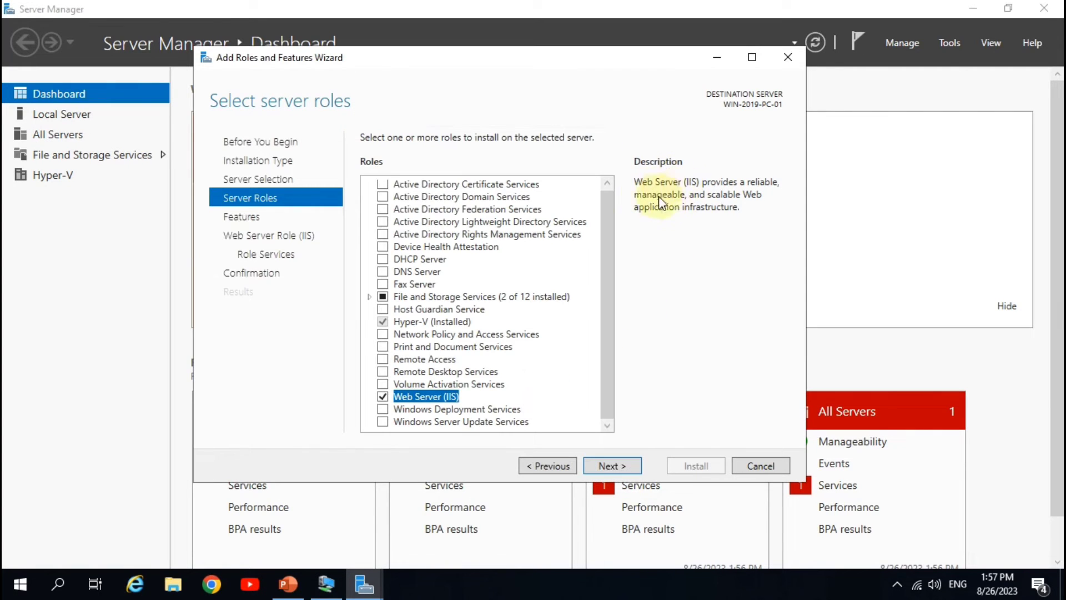
Clear the Web Server (IIS) role and select it again with its required features.
click(383, 397)
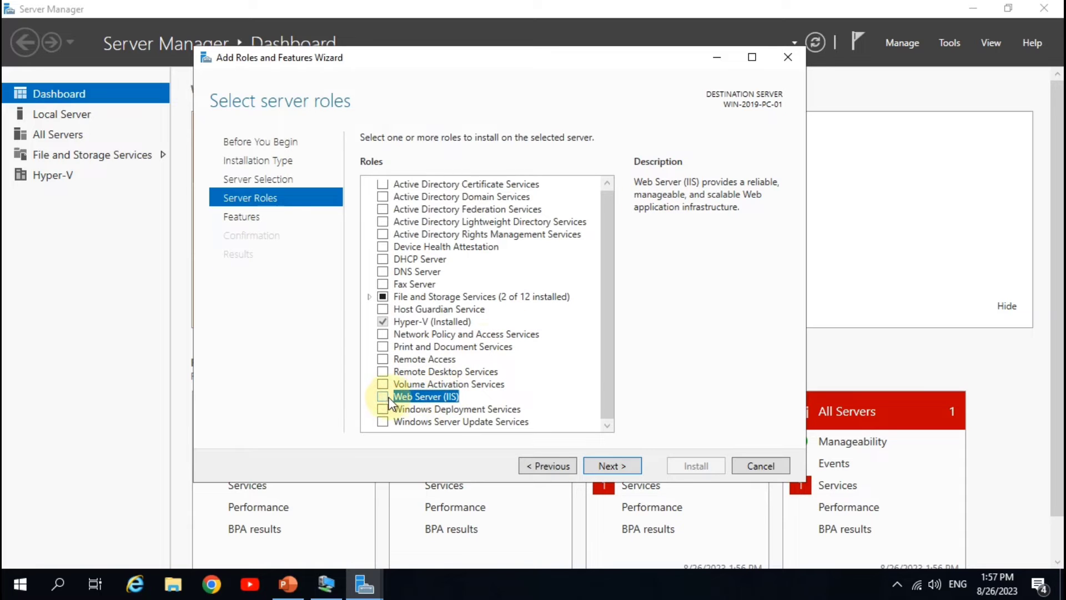
click(383, 396)
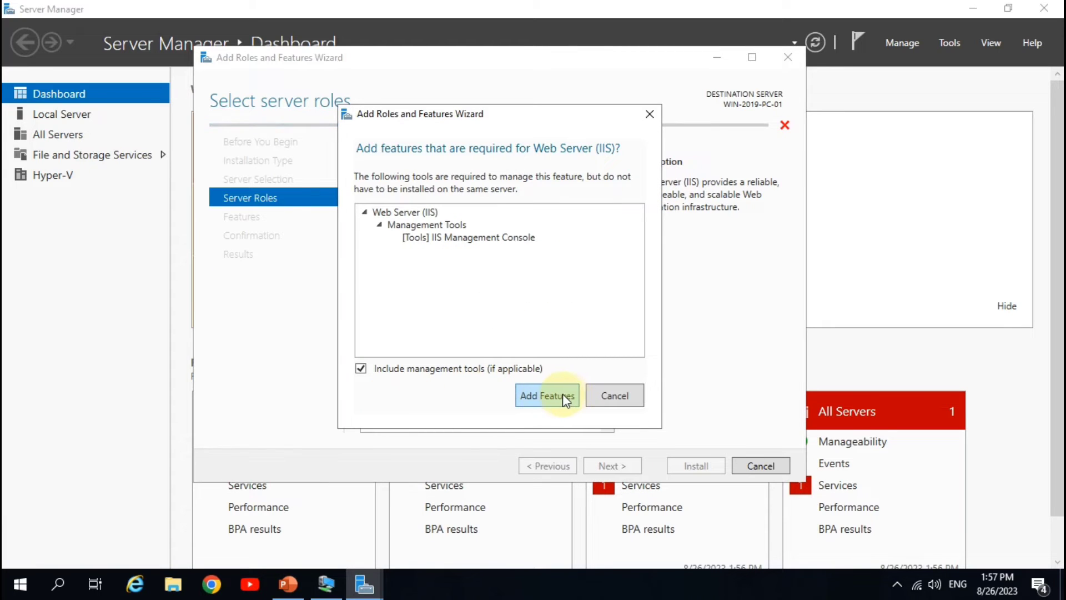
click(560, 396)
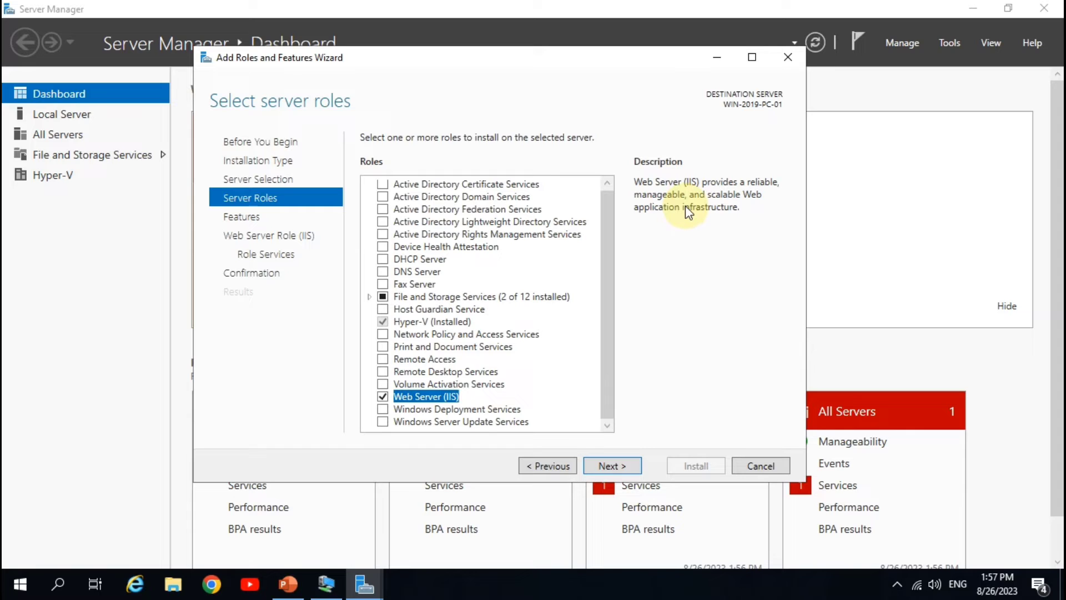
Keep the default features and Web Server role services, and start the installation on WIN-2019-PC-01.
click(616, 466)
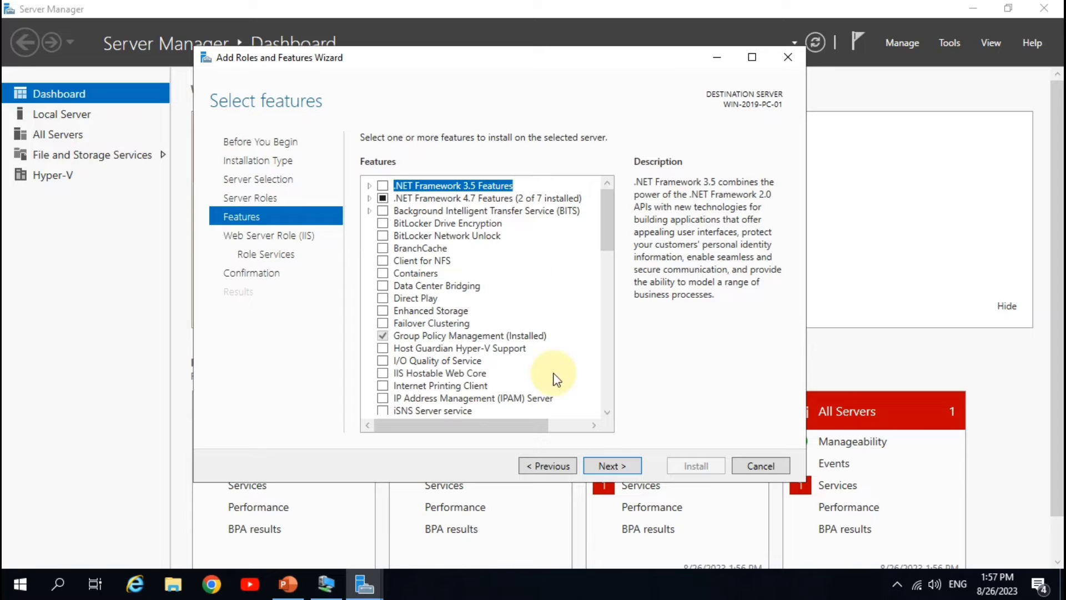
click(616, 468)
click(613, 466)
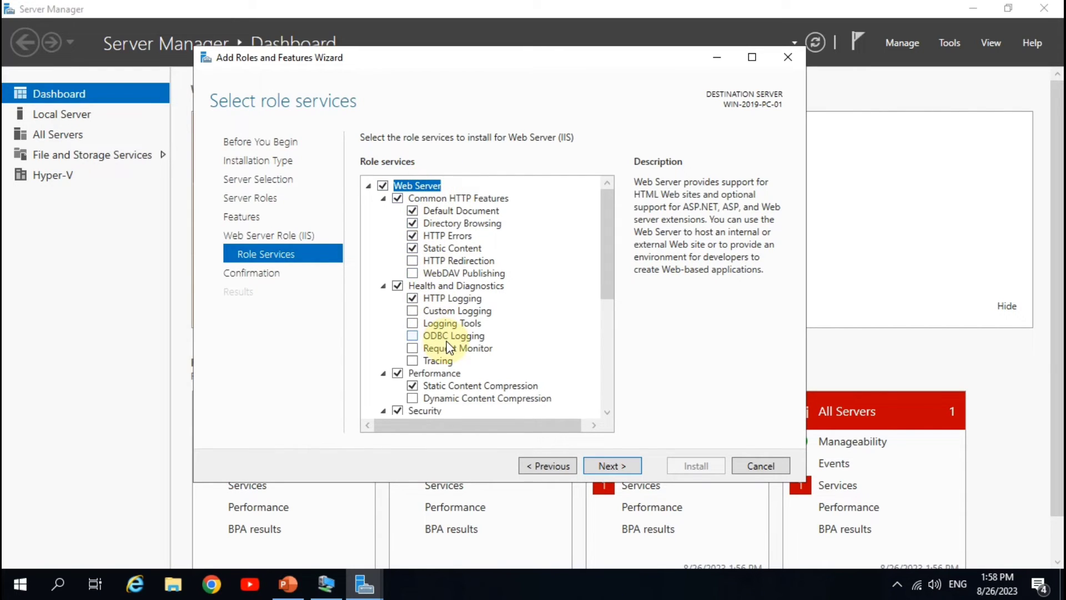
scroll(449, 347, down, 5)
scroll(453, 323, up, 5)
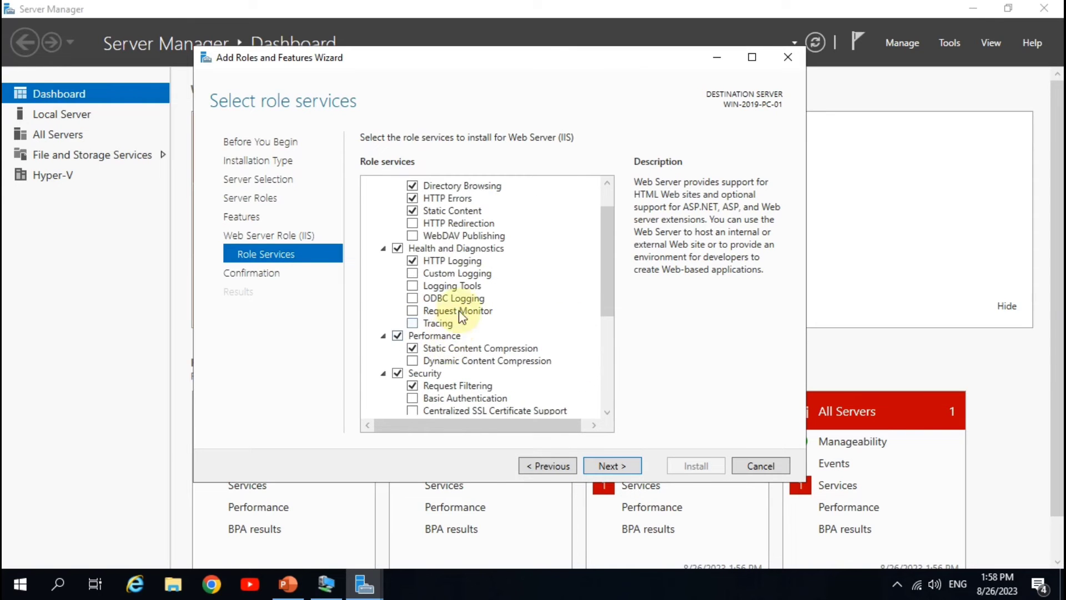
click(608, 467)
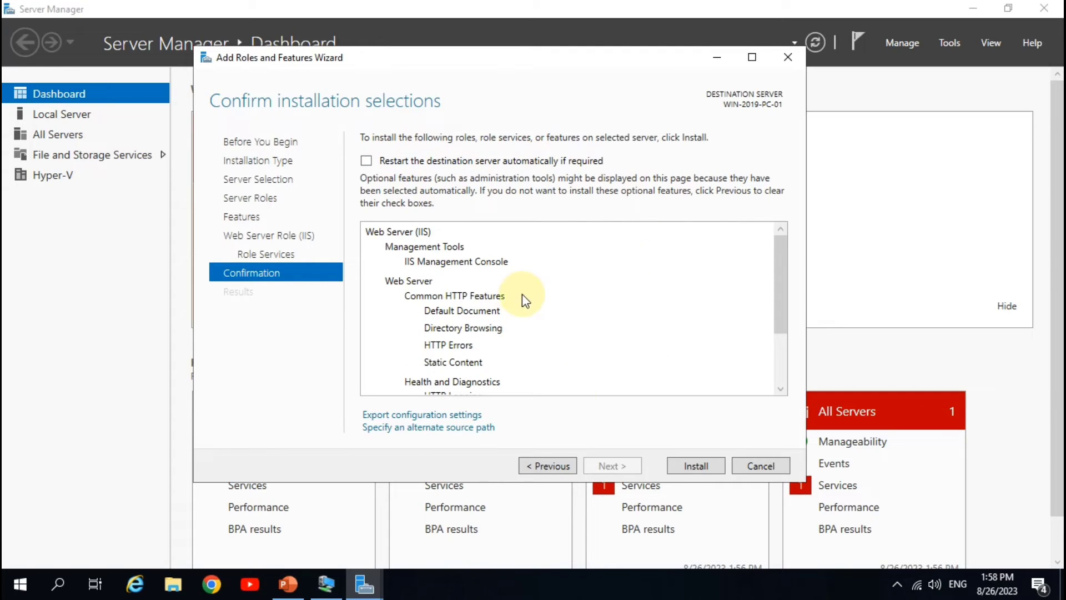
click(703, 466)
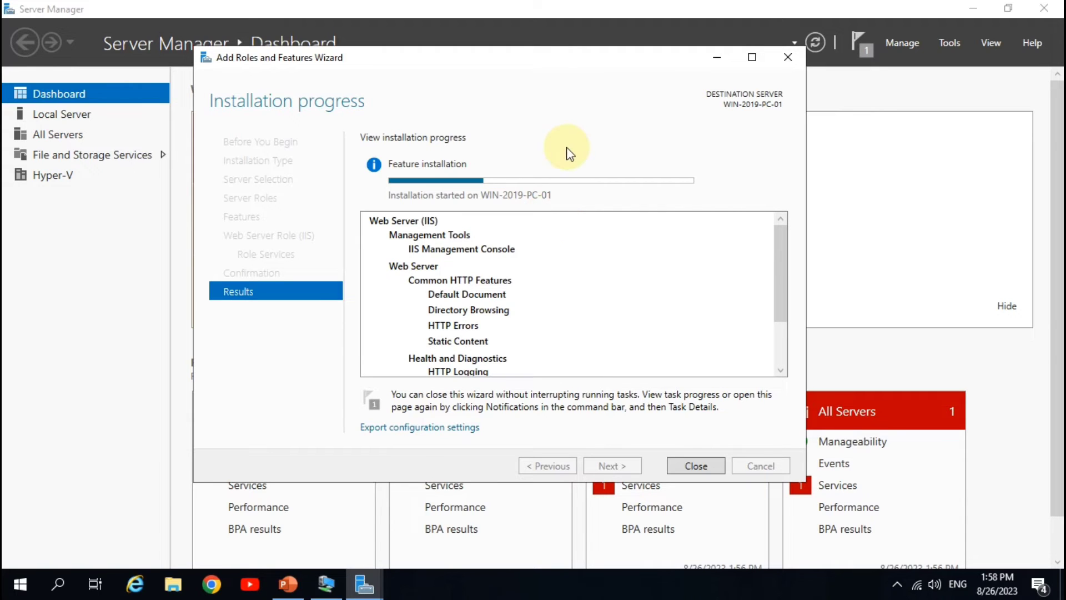
Switch to the Server-2022 virtual machine, open Server Manager, and start adding roles and features.
click(327, 583)
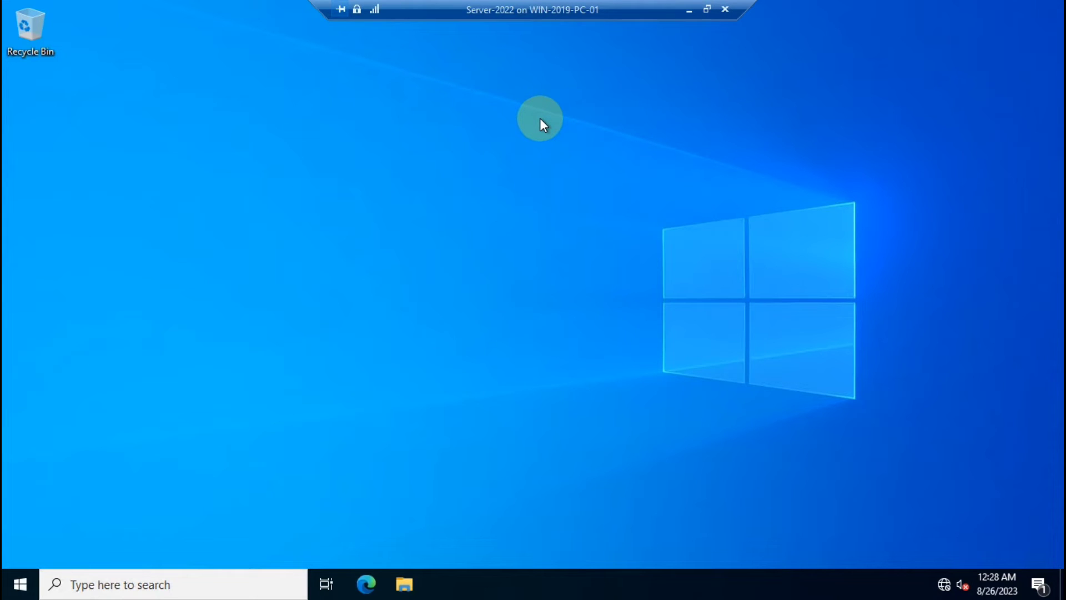
click(20, 582)
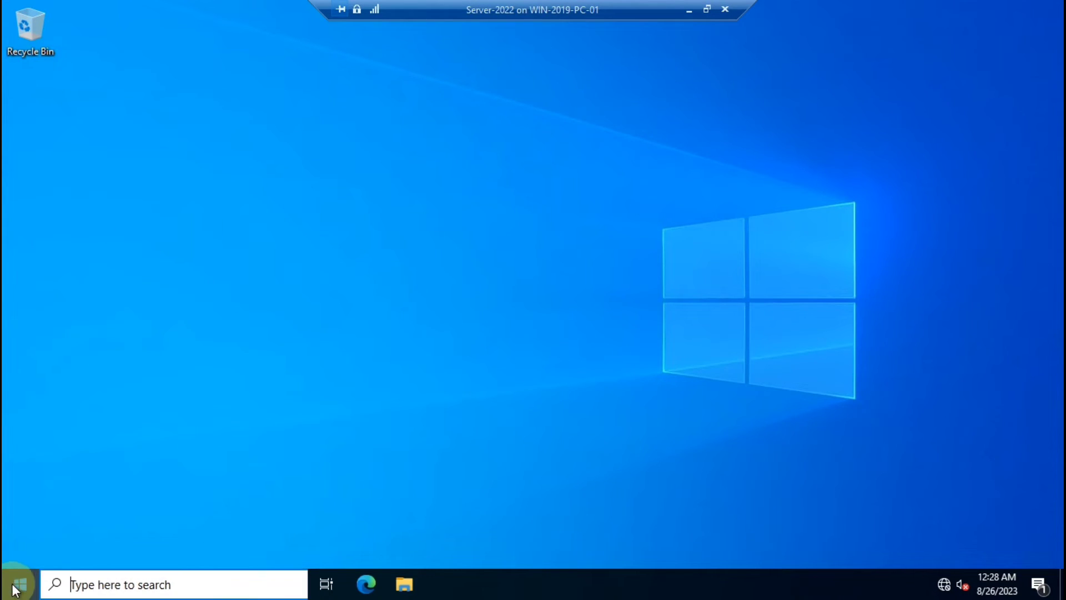
click(289, 155)
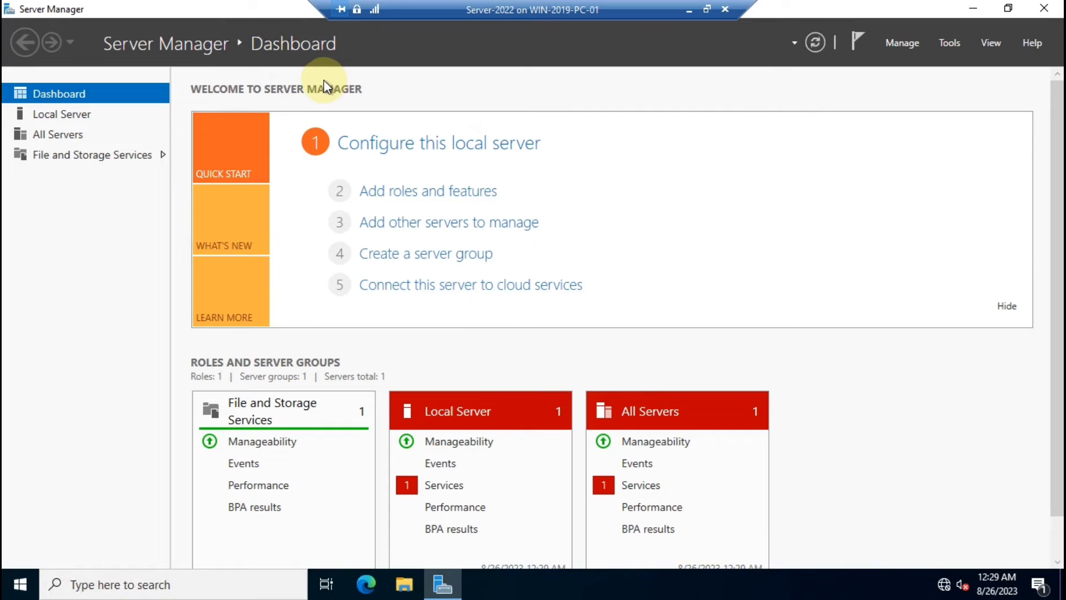
click(444, 194)
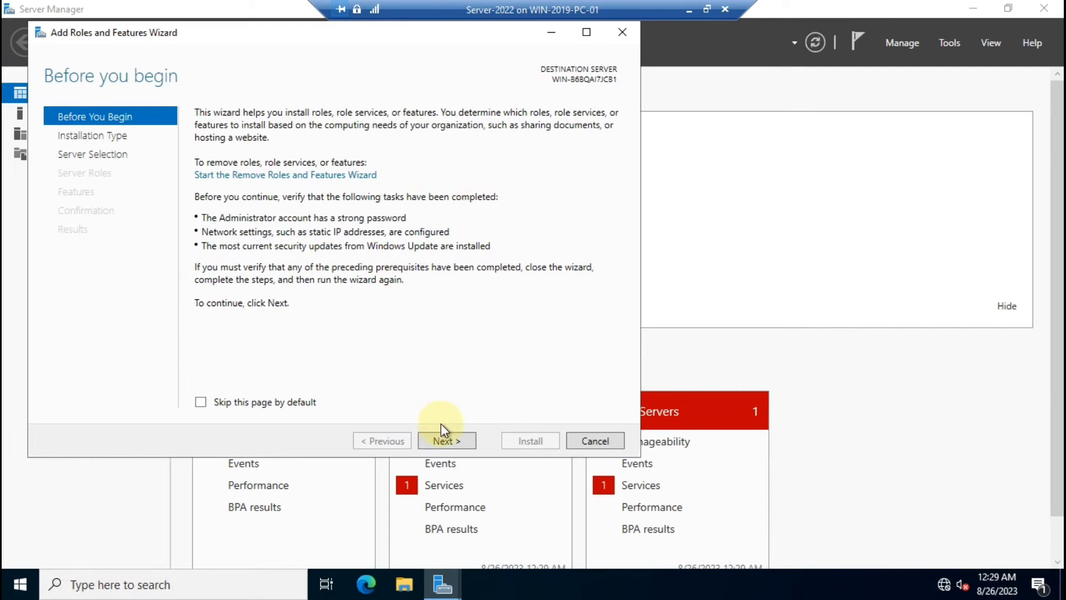
Accept role-based installation and the Windows Server 2022 Standard machine as the destination server.
click(455, 441)
click(455, 440)
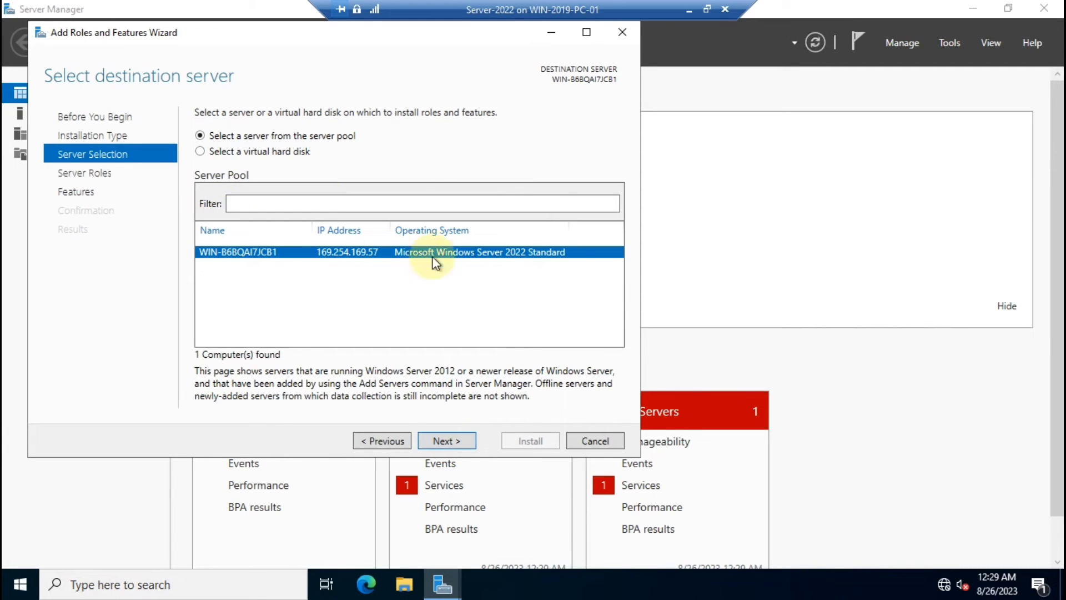
click(443, 441)
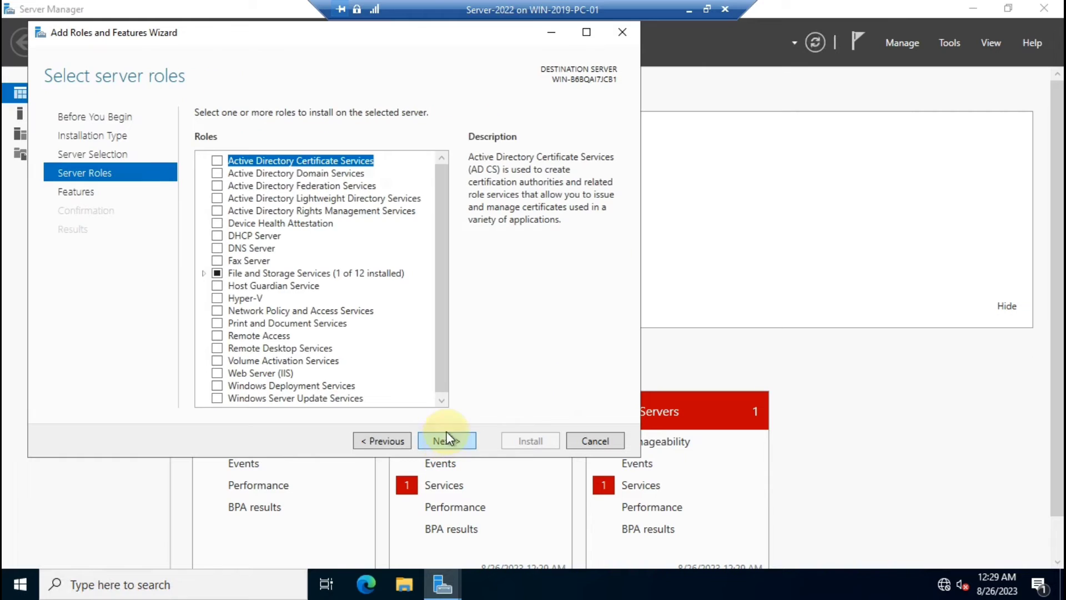
Select the Web Server (IIS) role on the virtual machine and add its required features.
click(258, 372)
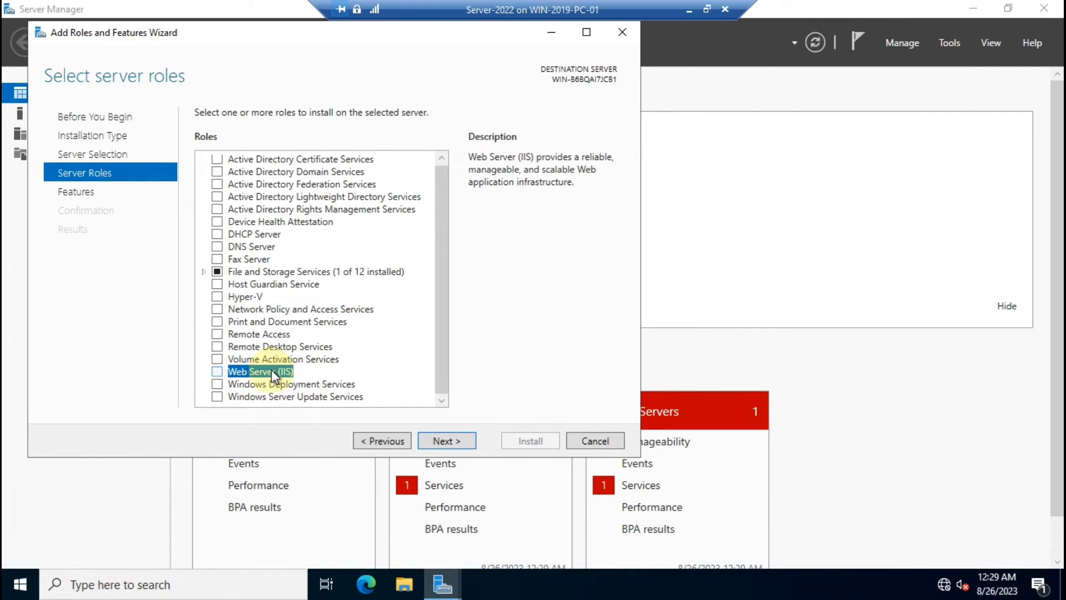
click(217, 372)
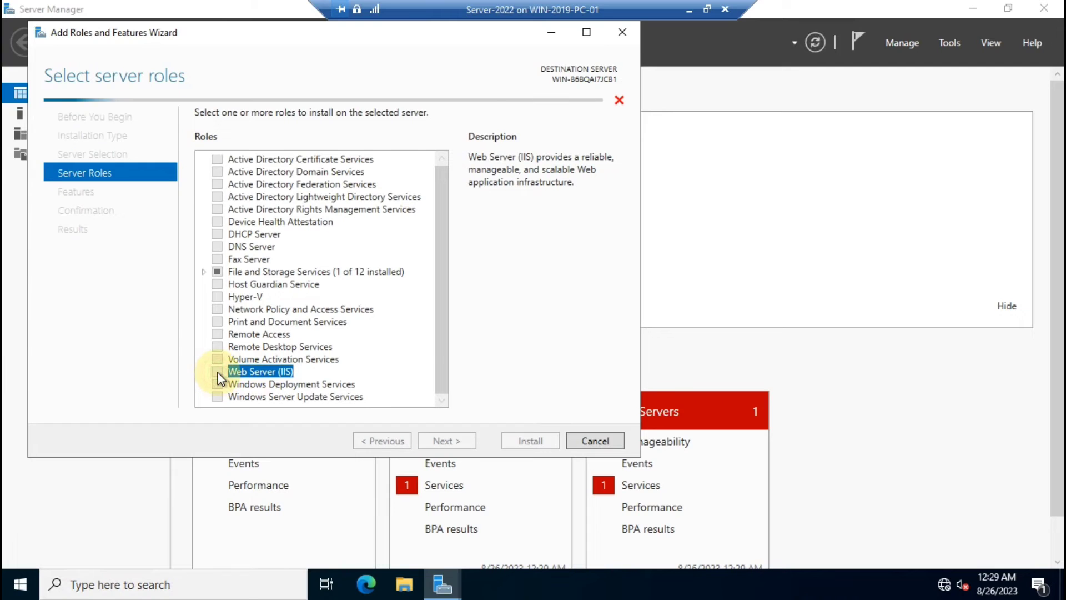
click(405, 377)
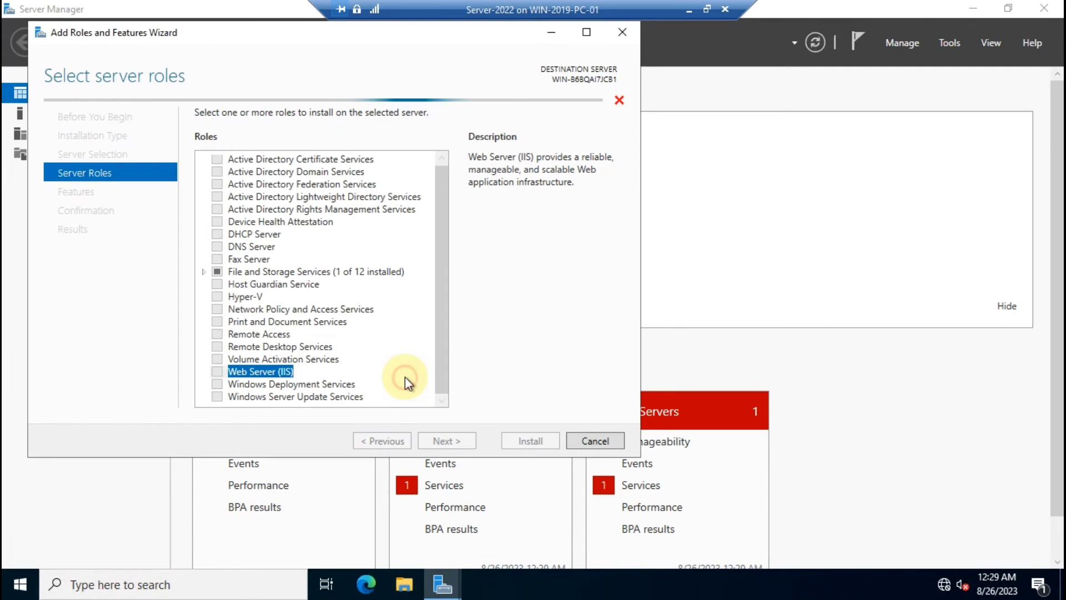
Keep the default features and Web Server role services, and start the installation on the Server-2022 virtual machine.
click(446, 442)
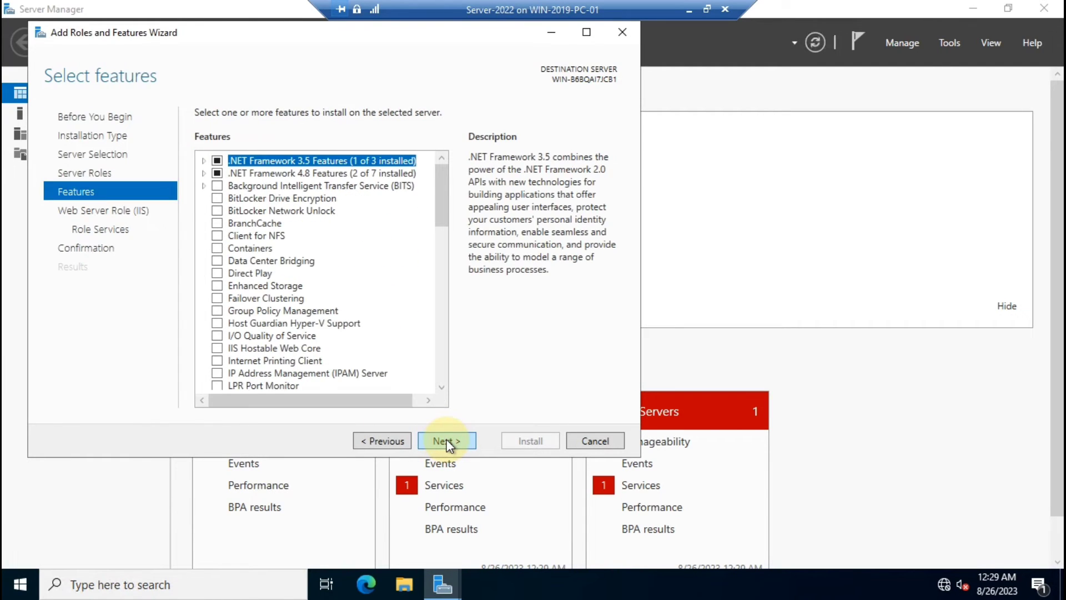
click(447, 442)
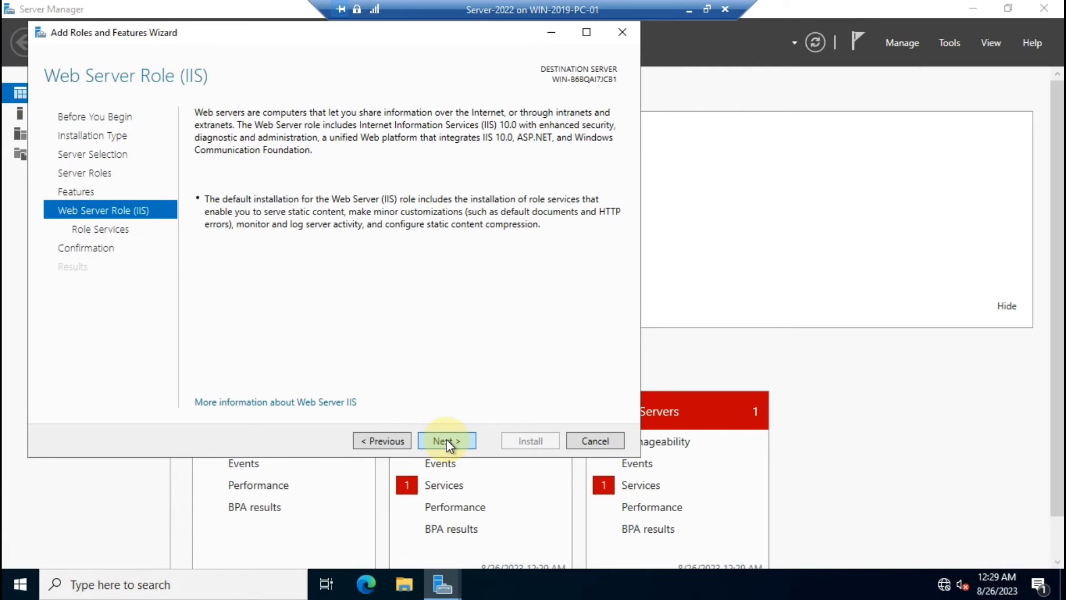
click(446, 441)
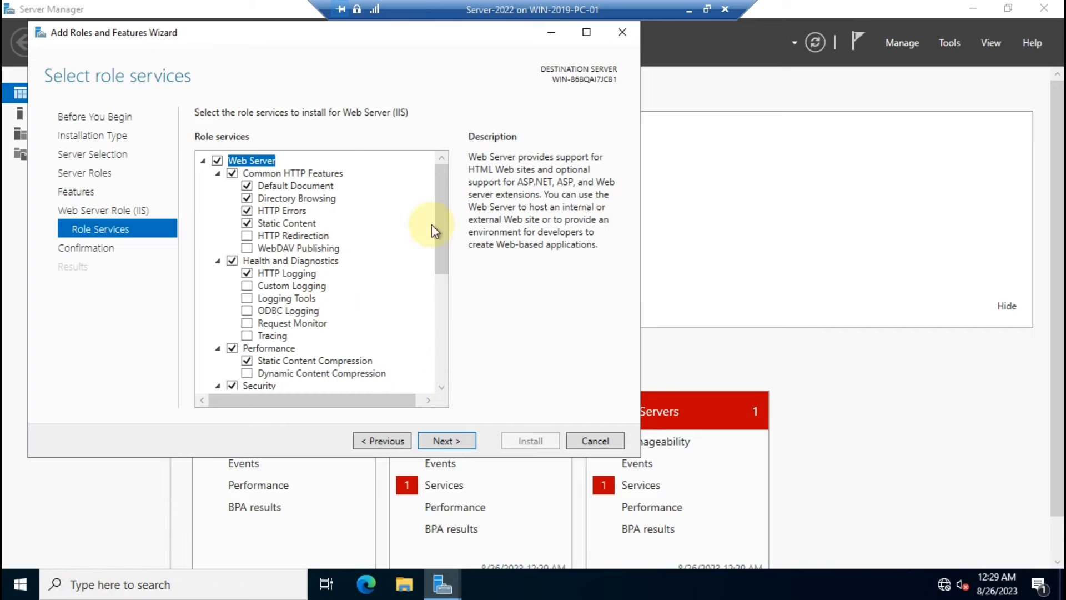
click(448, 439)
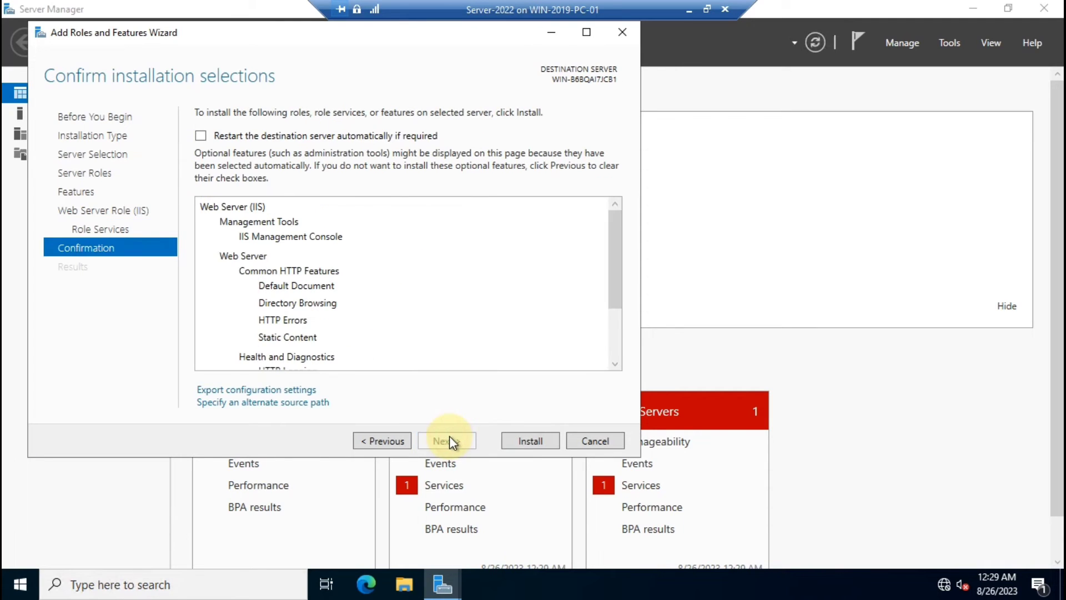
click(529, 442)
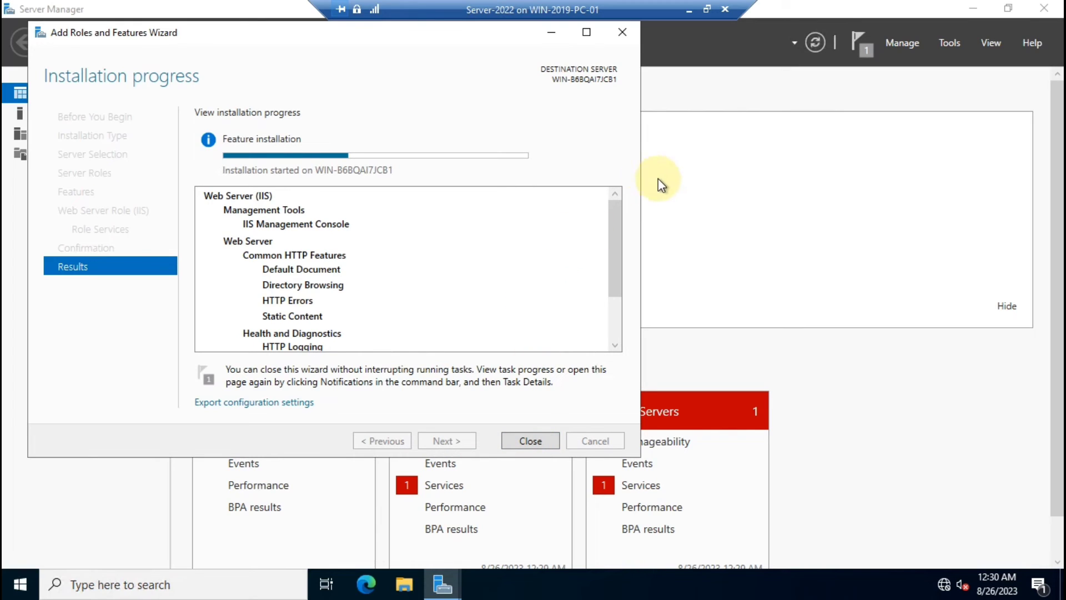
Return to the WIN-2019-PC-01 host, close its installation wizard and Server Manager, and refresh the desktop.
click(688, 13)
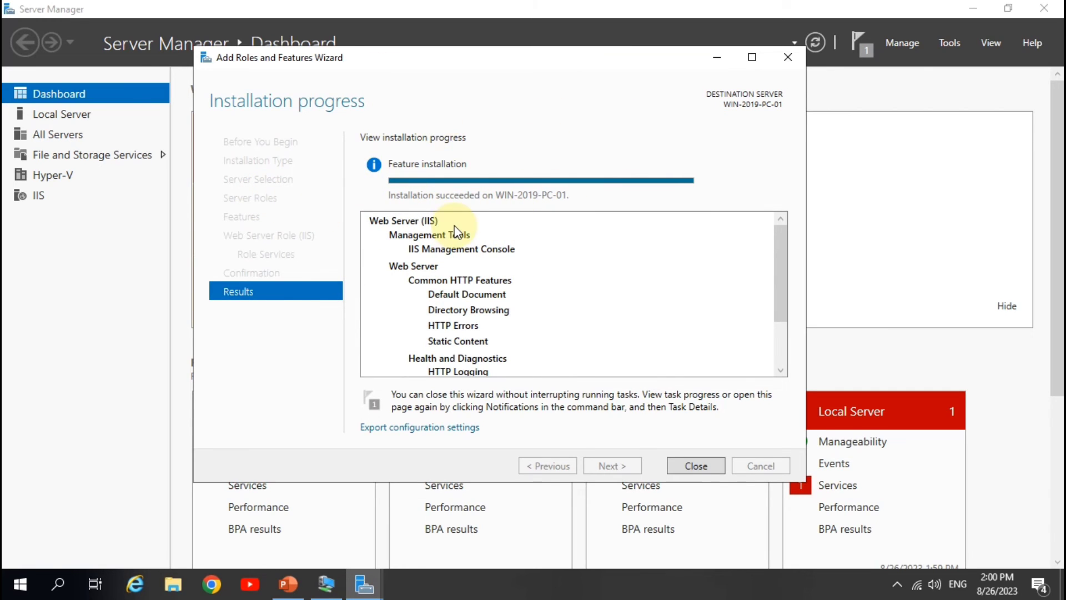
click(702, 471)
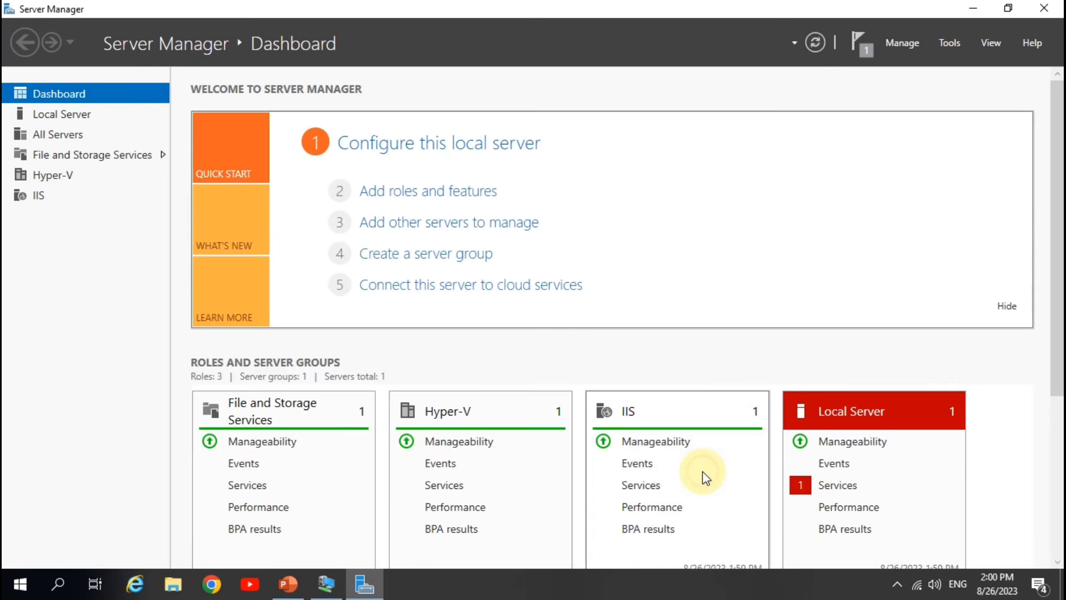
click(1034, 10)
right_click(405, 102)
click(463, 158)
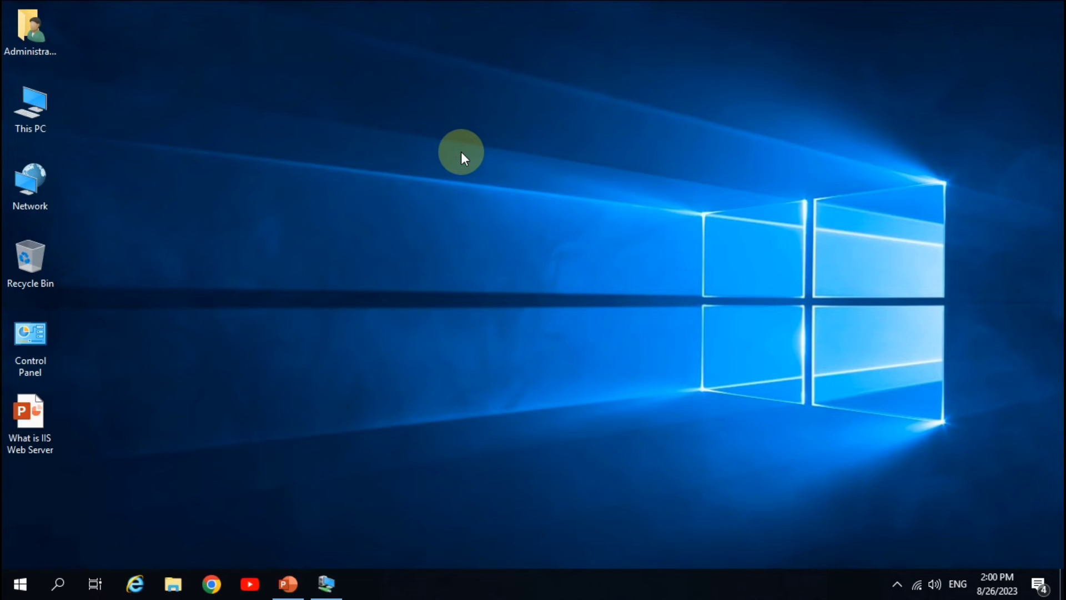
Open Windows Administrative Tools on the host, locate Internet Information Services (IIS) Manager, and close the window.
click(20, 592)
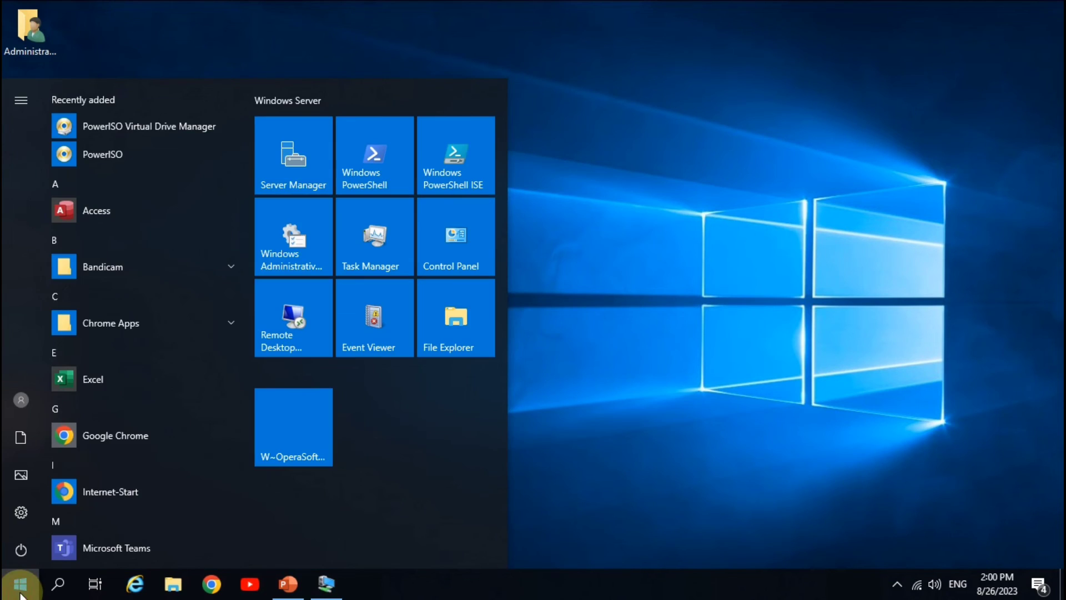
click(308, 248)
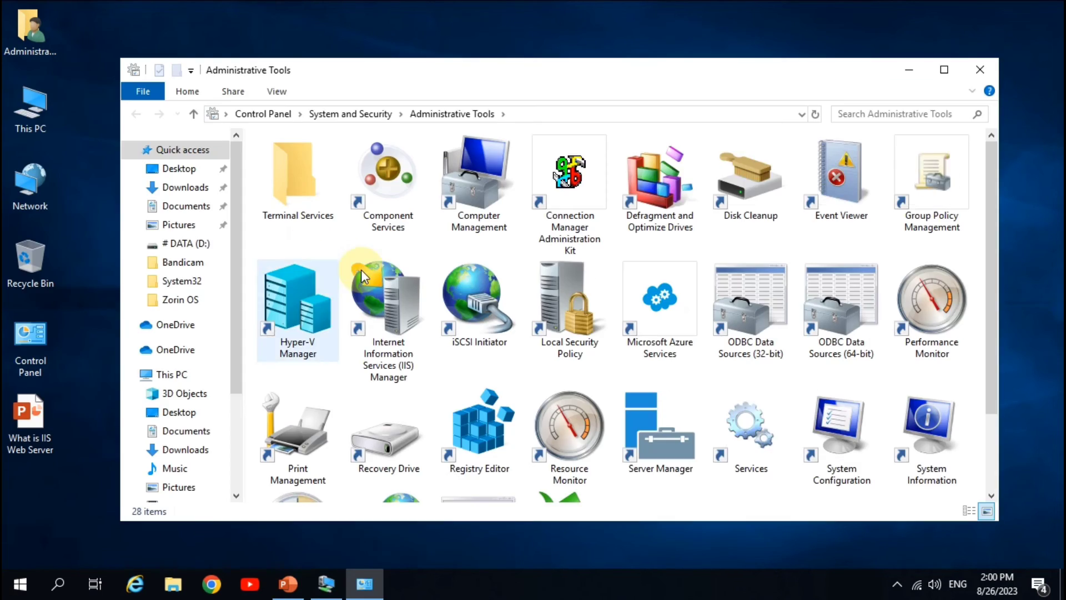
click(943, 70)
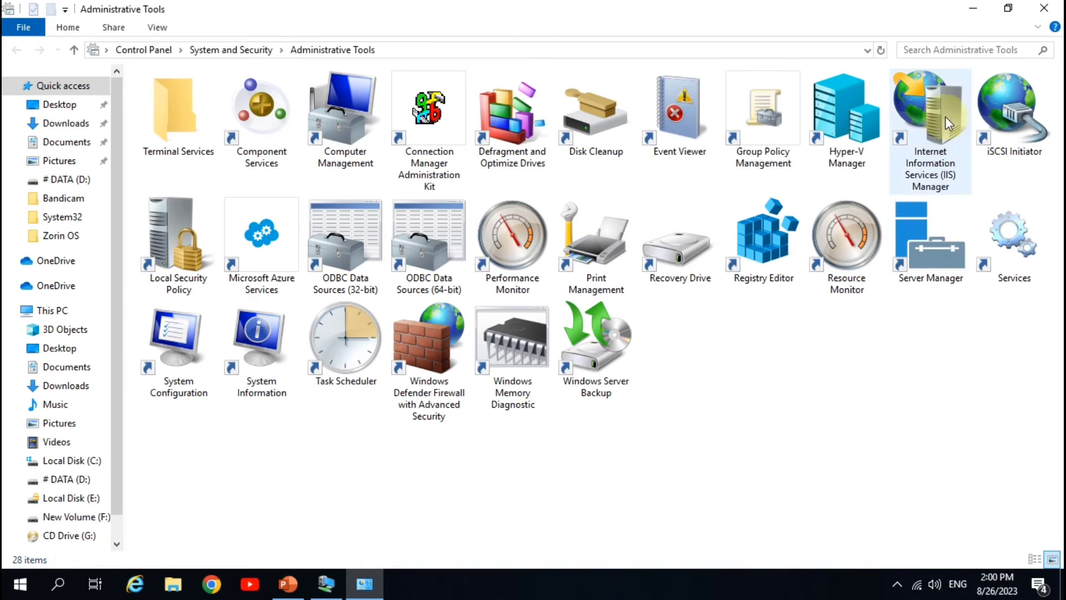
click(945, 194)
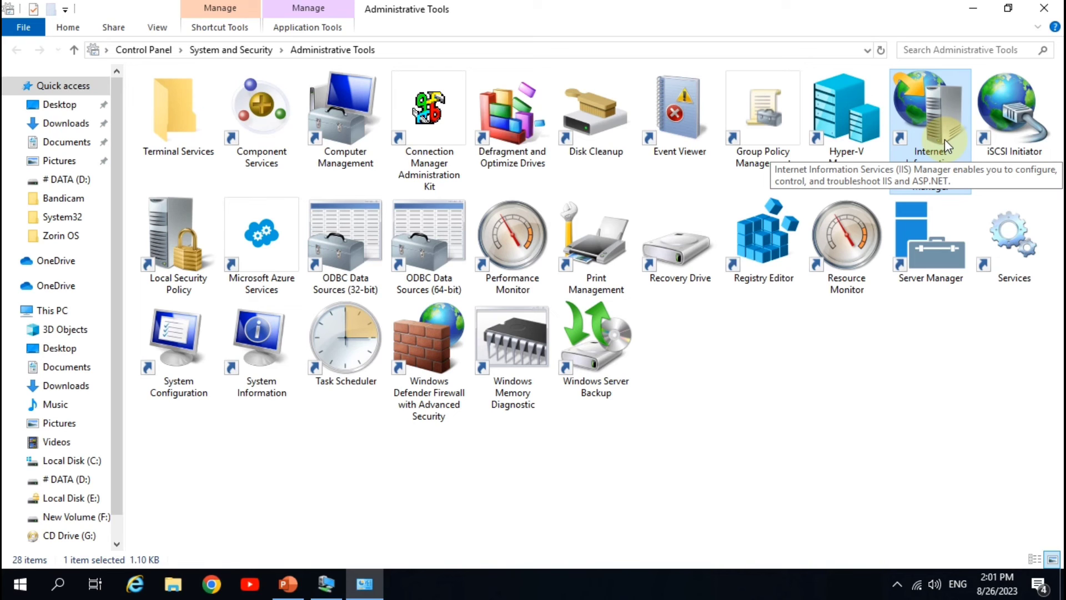
click(1044, 8)
Close the installation wizard and Server Manager on the Server-2022 virtual machine, and return to the host desktop.
click(327, 582)
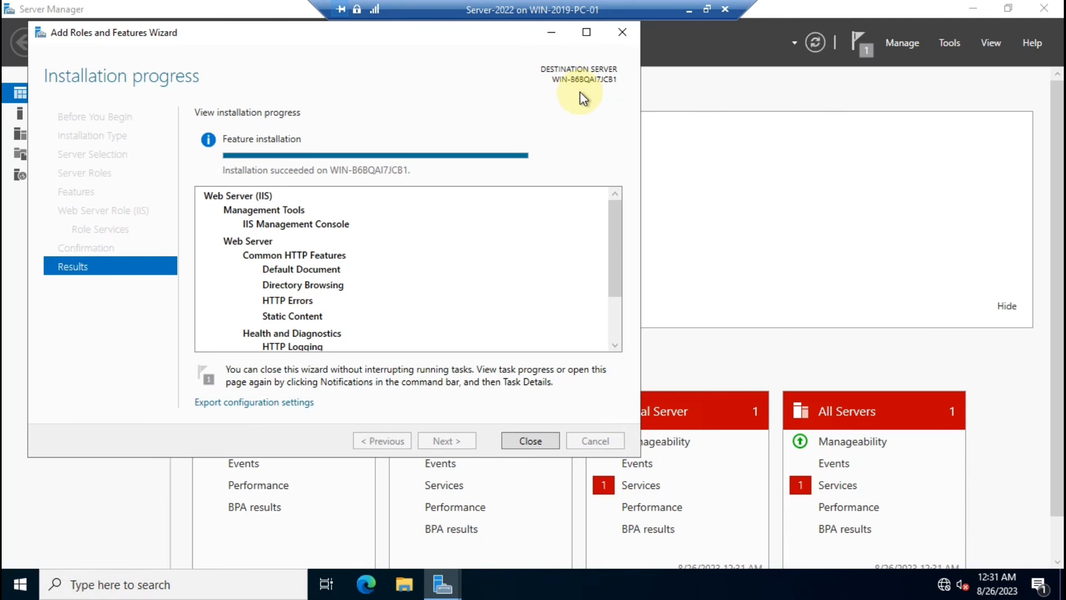
click(534, 444)
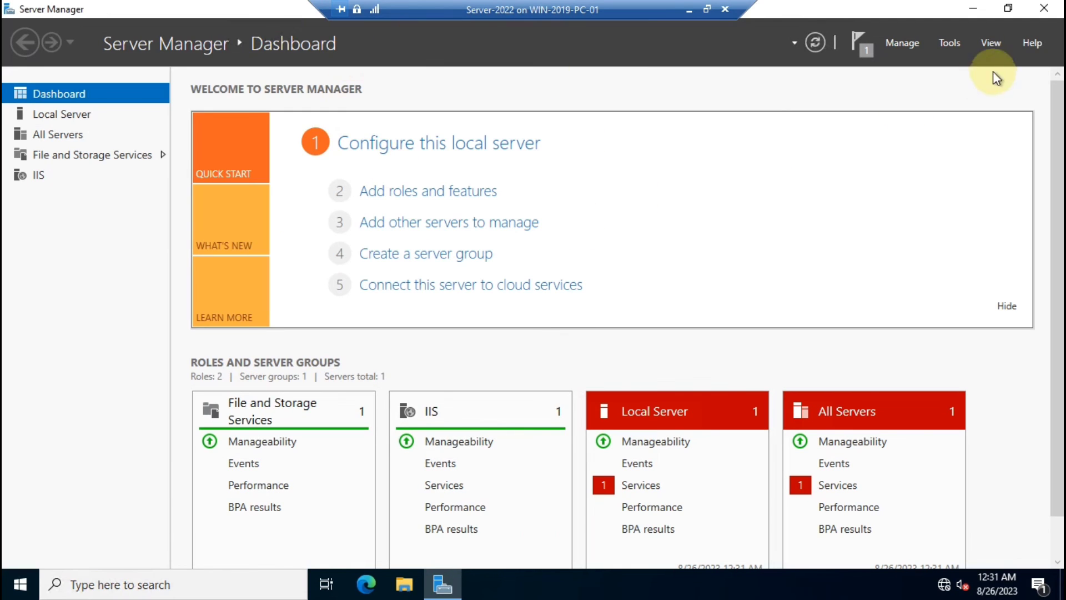
click(1046, 9)
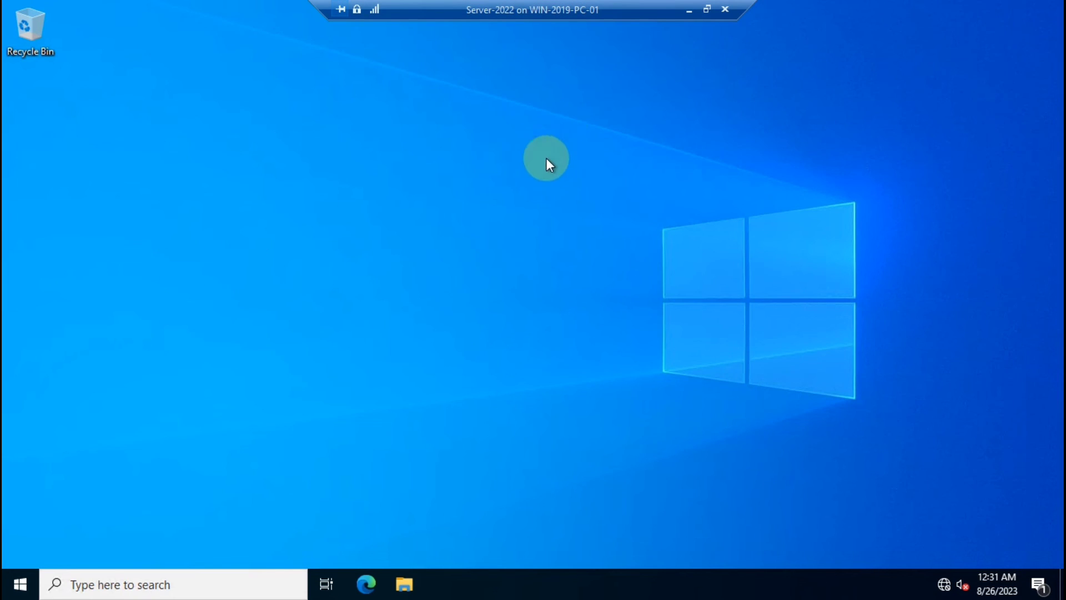
click(689, 9)
right_click(399, 95)
click(418, 134)
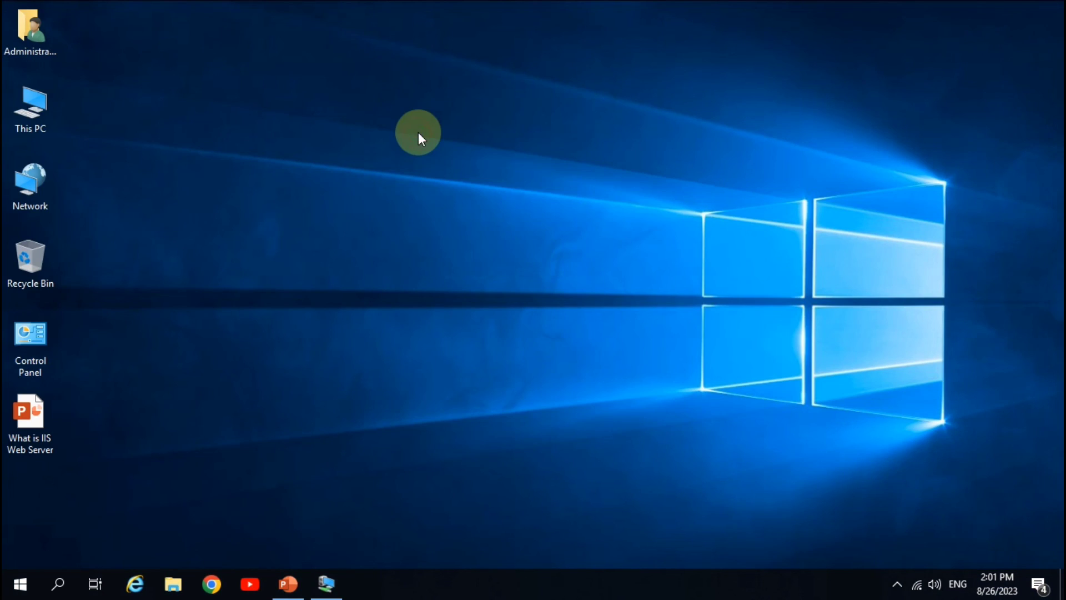